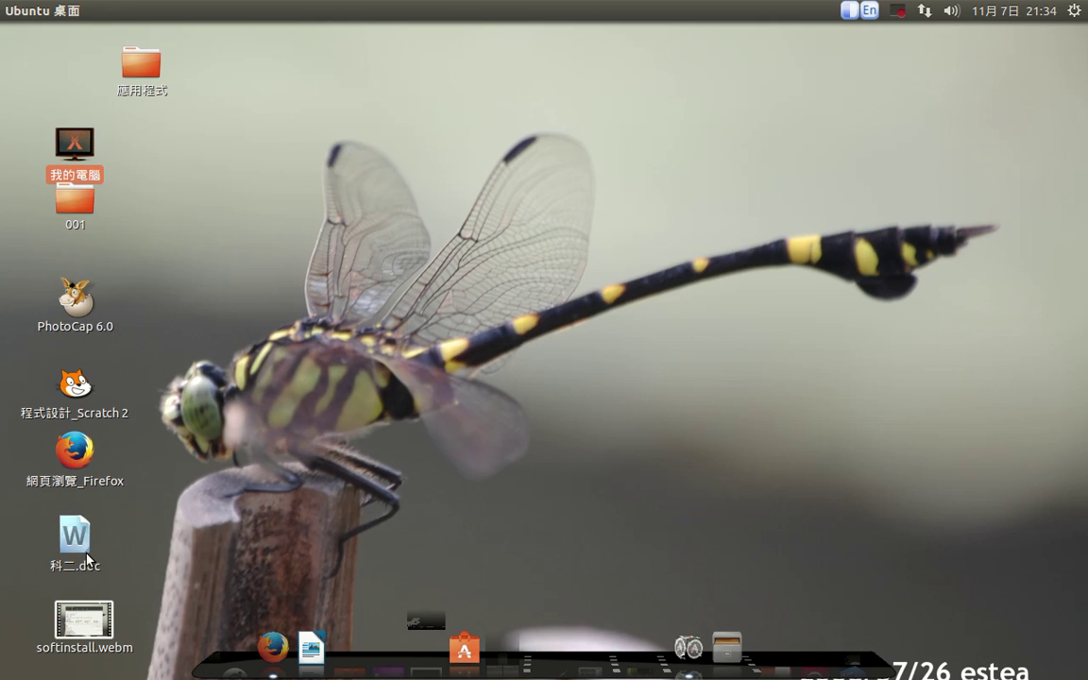
Move the 應用程式 folder on the desktop so it lines up directly above the 我的電腦 icon
{"action": "left_click", "coordinate": [83, 622]}
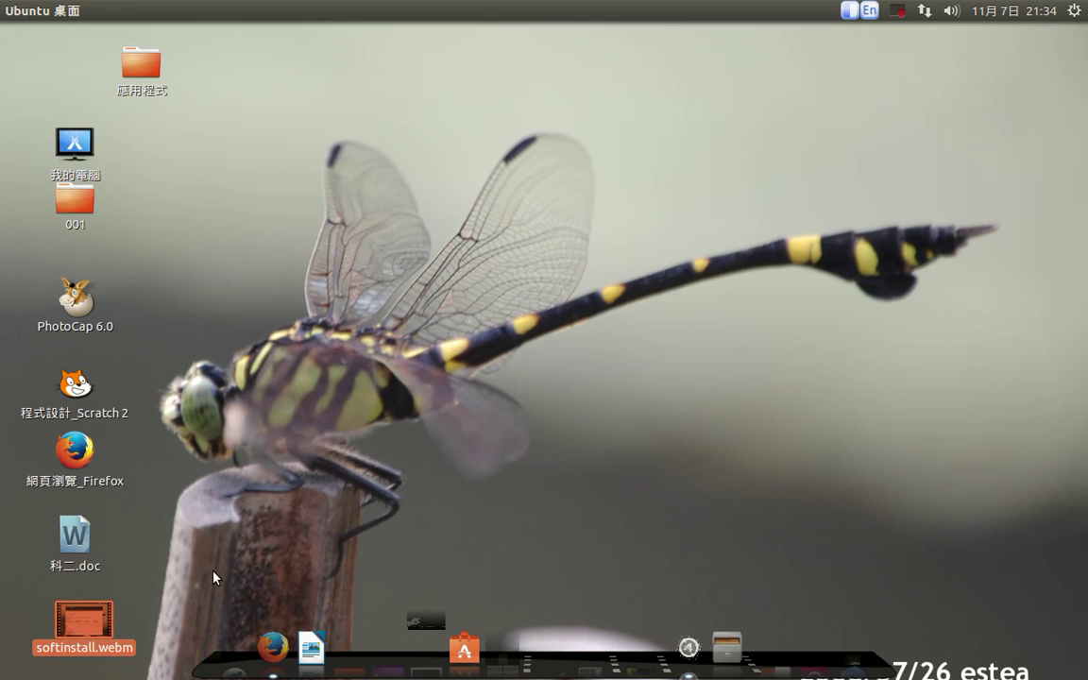
{"action": "left_click", "coordinate": [140, 78]}
{"action": "left_click_drag", "start_coordinate": [140, 78], "coordinate": [78, 68]}
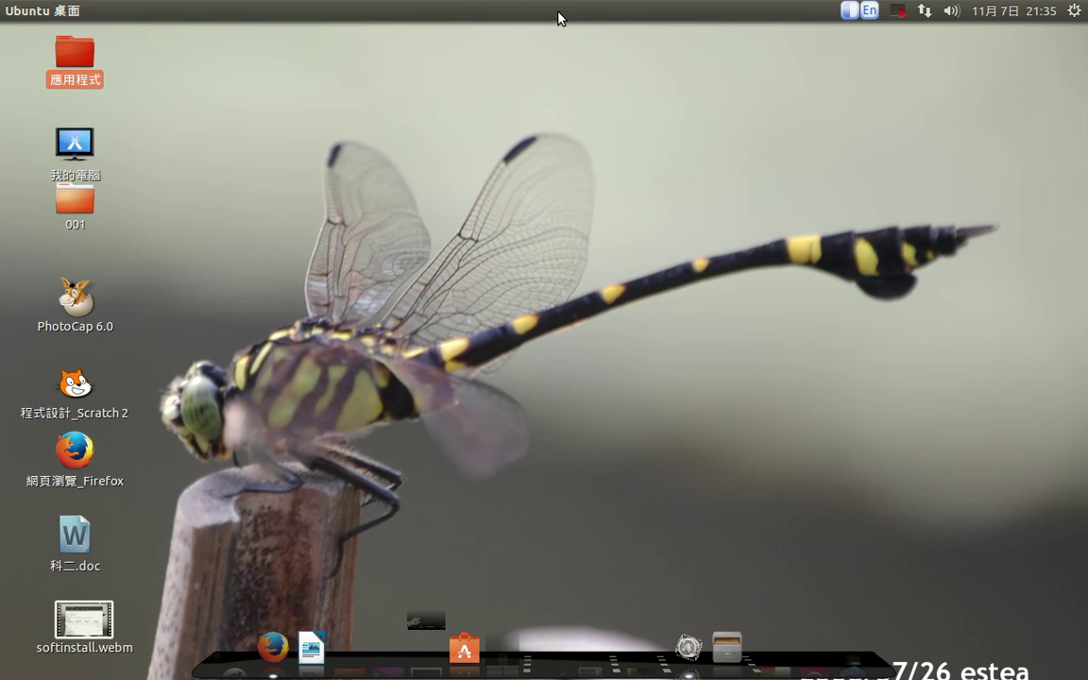
{"action": "left_click", "coordinate": [513, 148]}
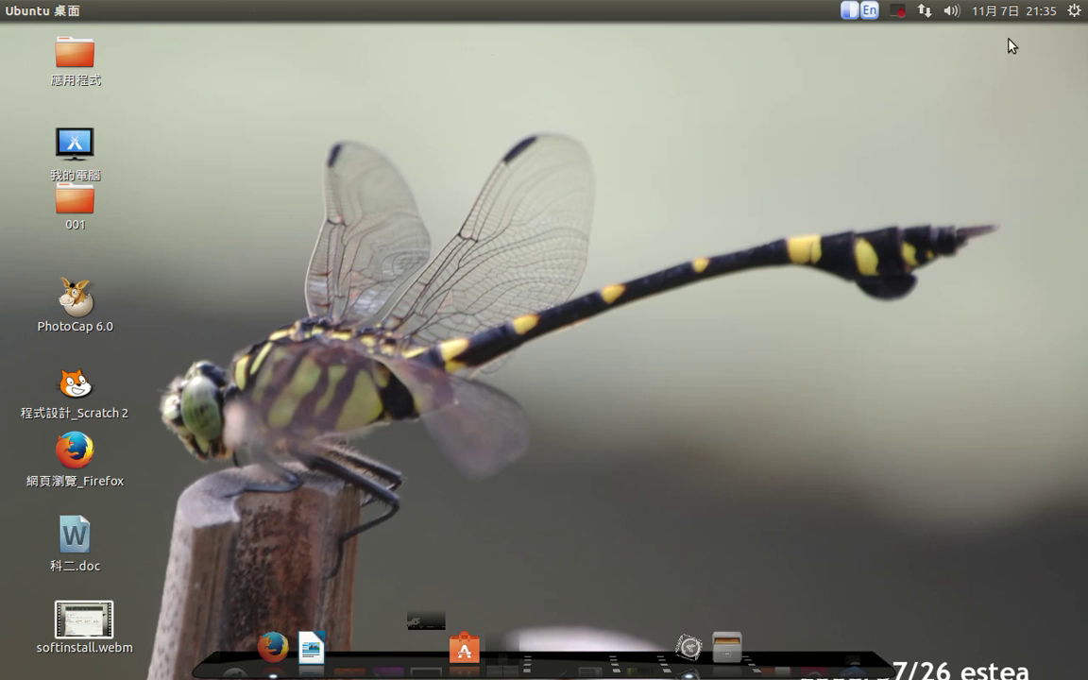
Look over the system menu with the settings, user account and shutdown options
{"action": "left_click", "coordinate": [1074, 11]}
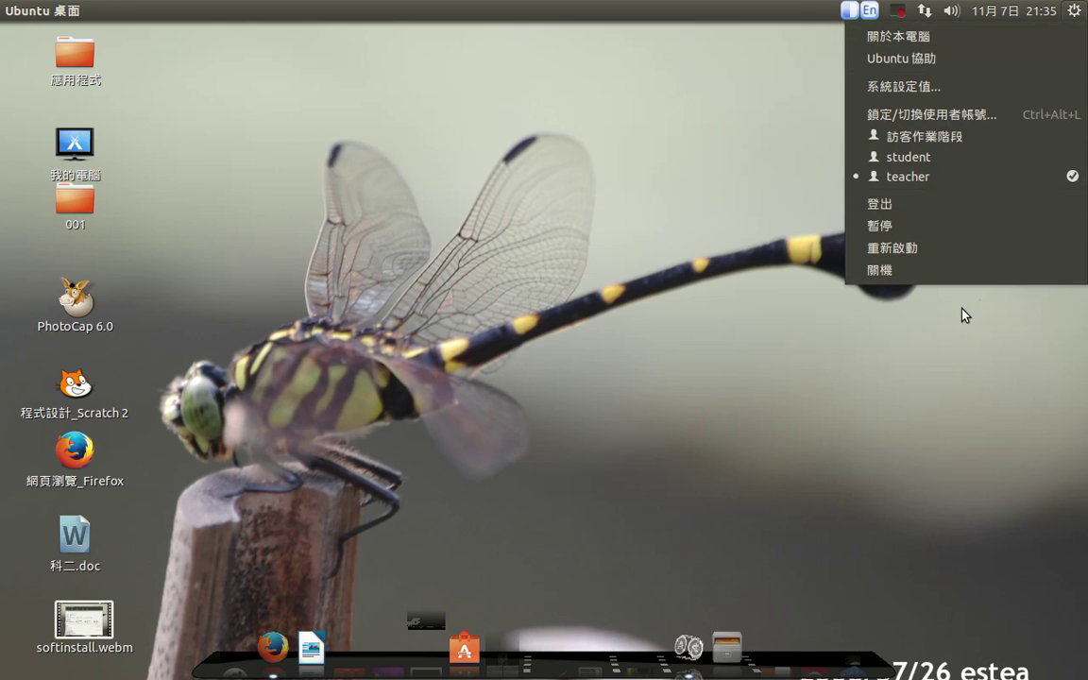
{"action": "left_click", "coordinate": [664, 199]}
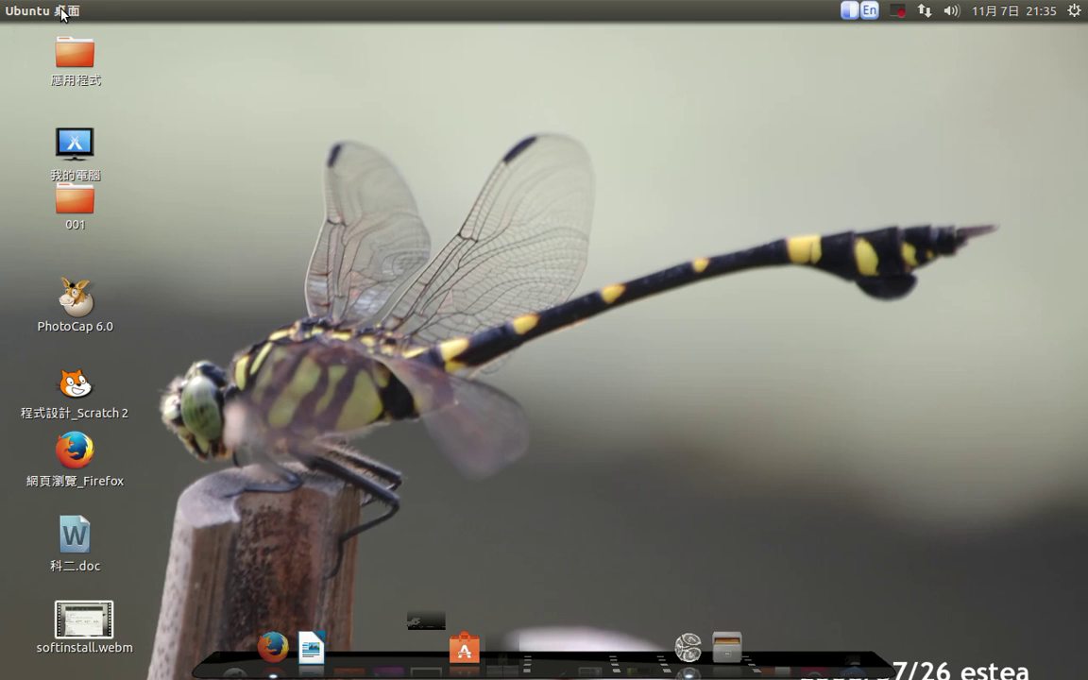
Open the 應用程式 desktop folder and move its window toward the middle of the desktop
{"action": "left_click", "coordinate": [82, 61]}
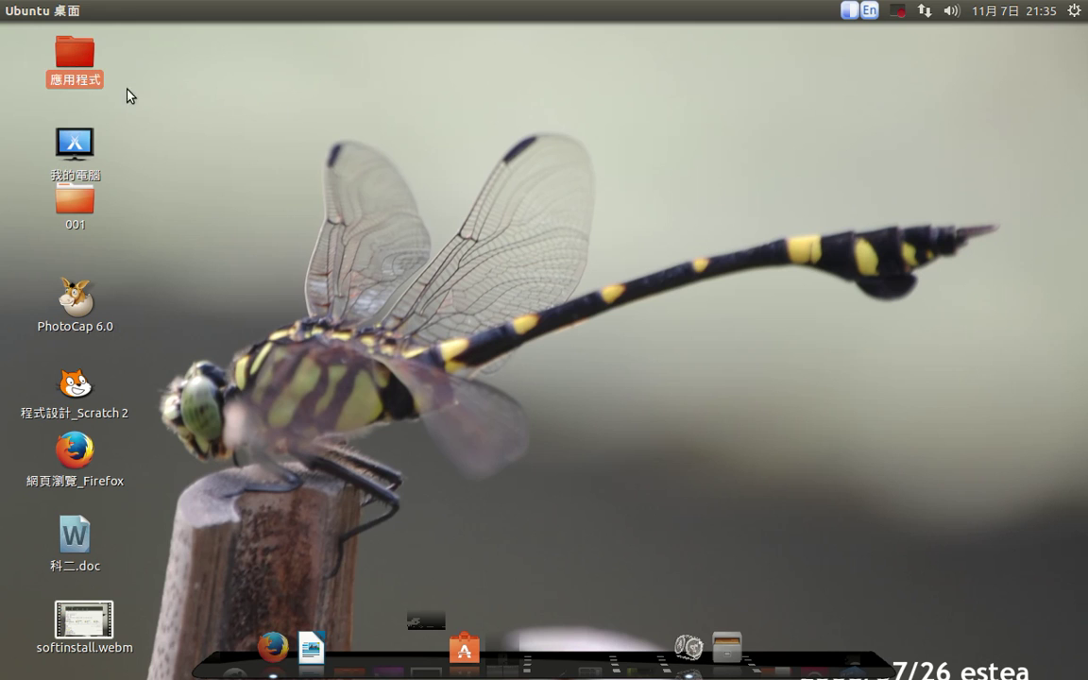
{"action": "left_click", "coordinate": [336, 121]}
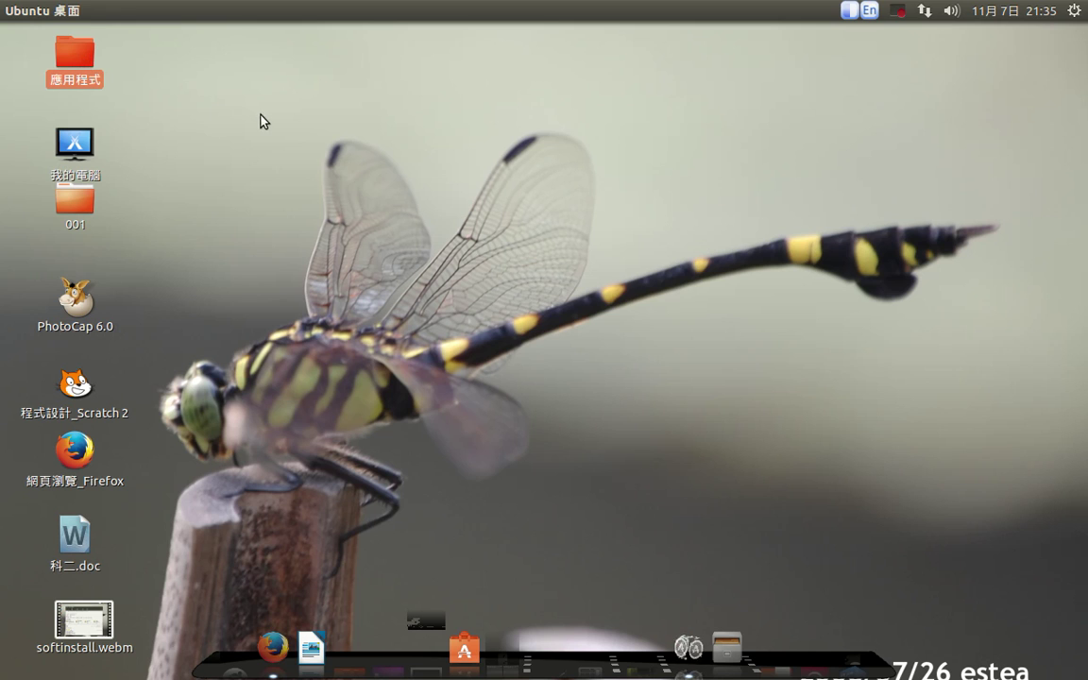
{"action": "left_click", "coordinate": [16, 112]}
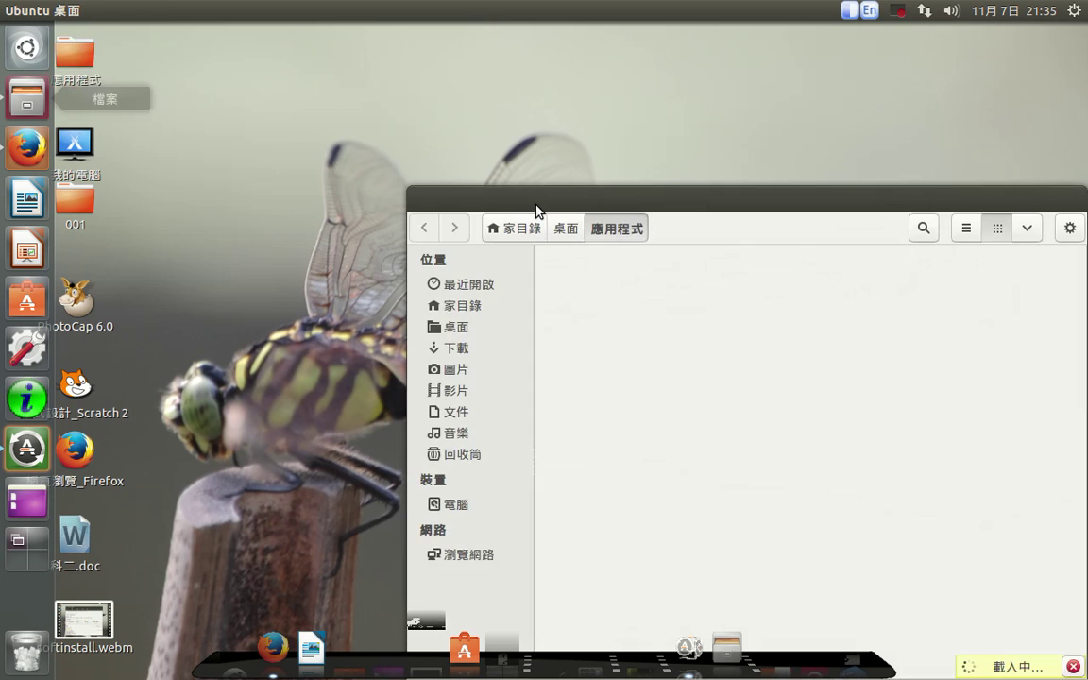
{"action": "left_click_drag", "start_coordinate": [535, 211], "coordinate": [411, 141]}
{"action": "left_click_drag", "start_coordinate": [563, 199], "coordinate": [408, 105]}
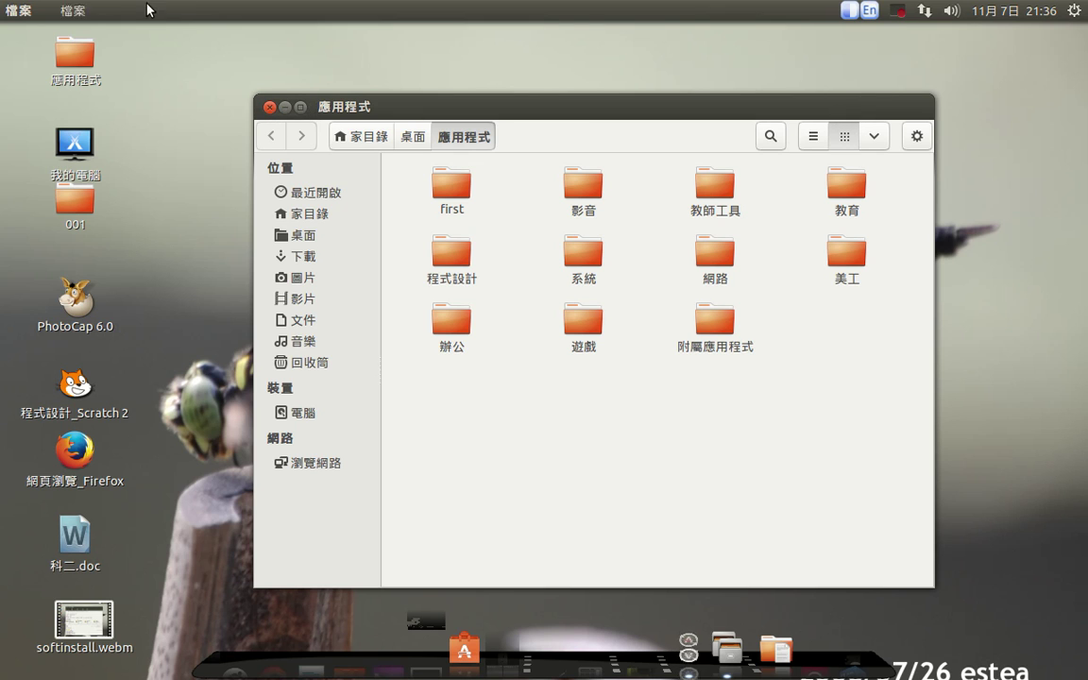
View the 檔案 menu of the 應用程式 folder window and close the window
{"action": "left_click", "coordinate": [68, 13]}
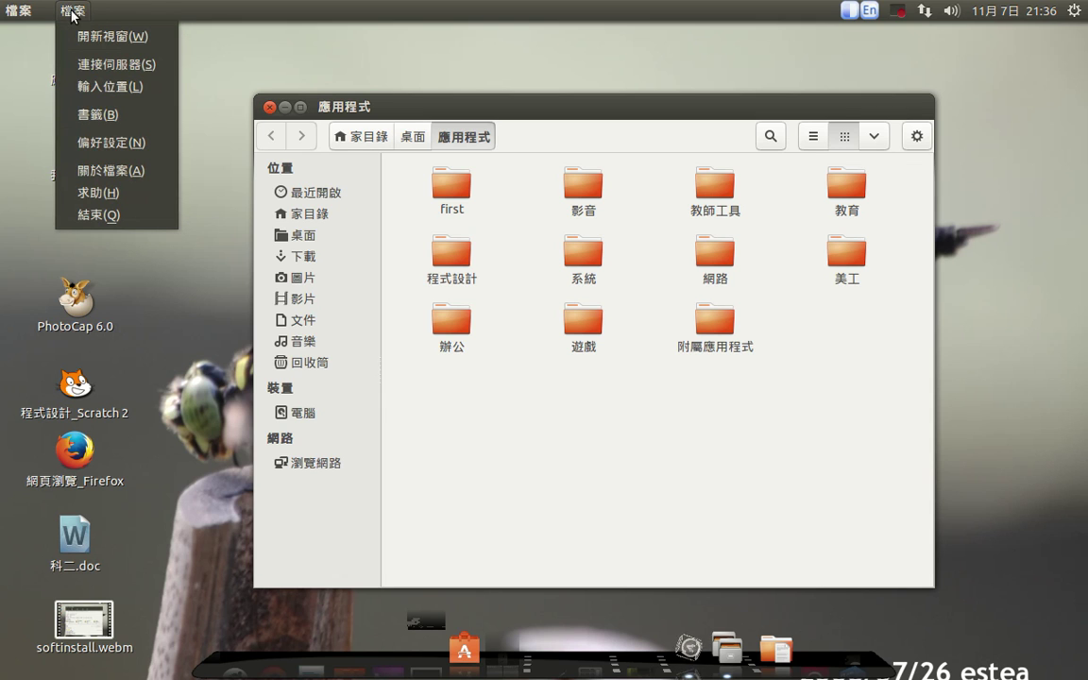
{"action": "left_click", "coordinate": [526, 114]}
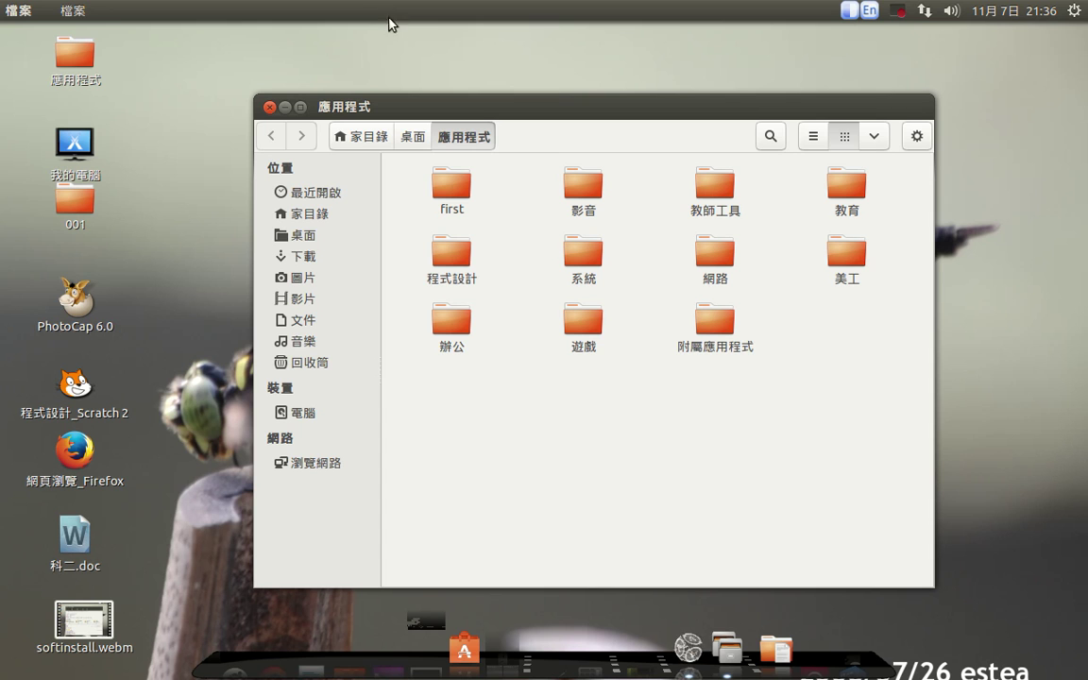
{"action": "left_click_drag", "start_coordinate": [413, 114], "coordinate": [315, 76]}
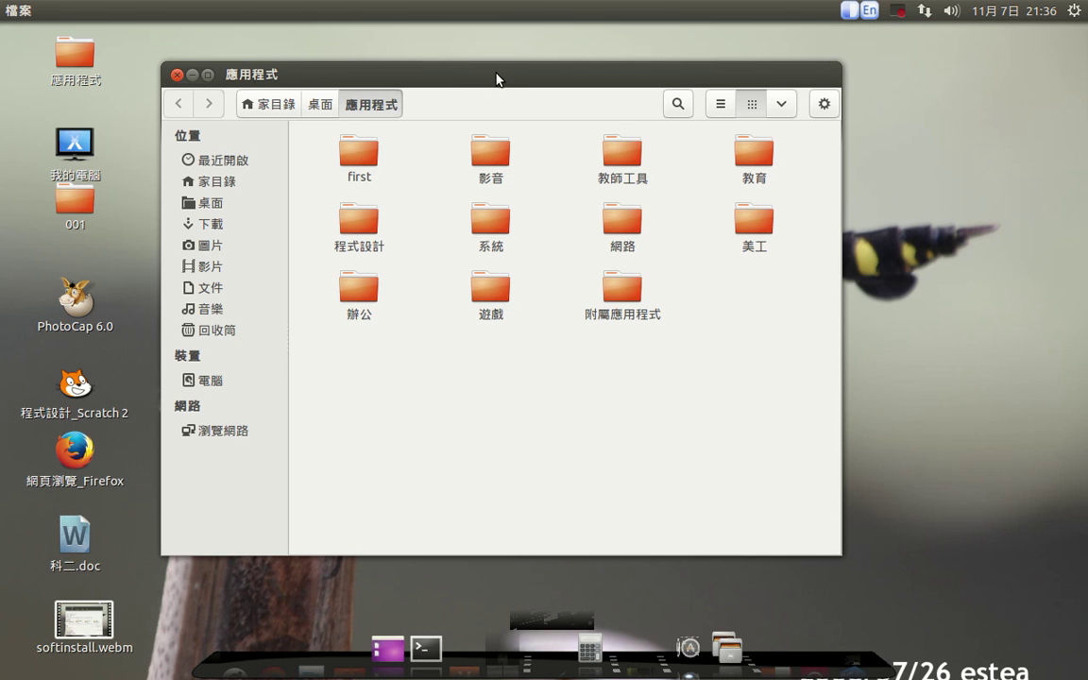
{"action": "left_click", "coordinate": [177, 75]}
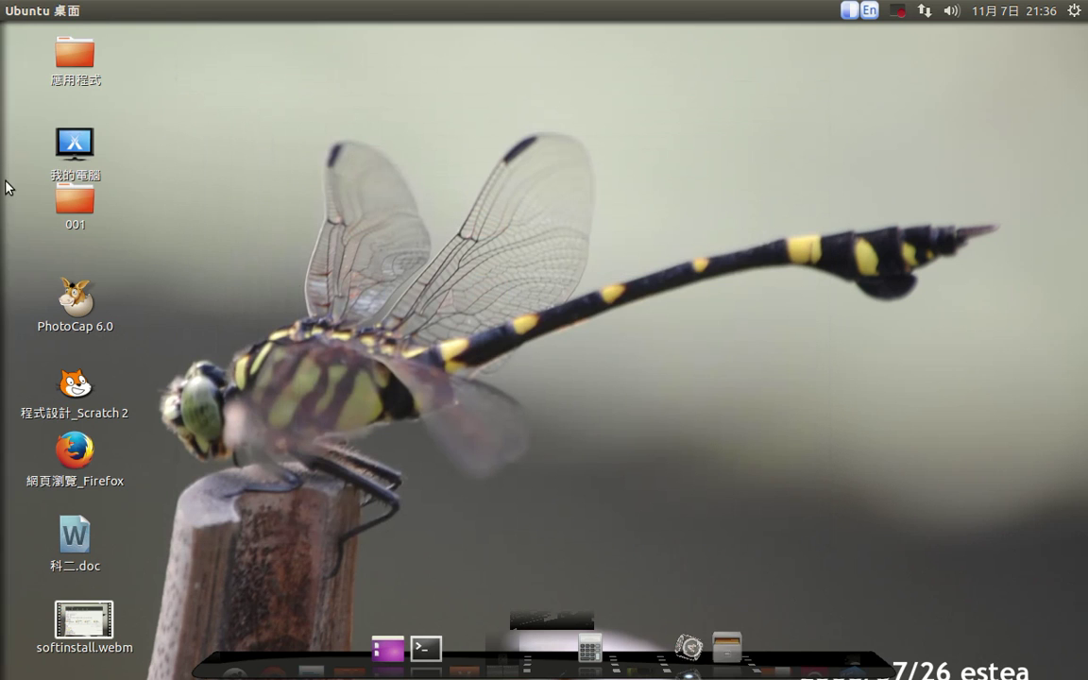
Bring up the Firefox window, restore it from maximized and move it down over the desktop
{"action": "mouse_move", "coordinate": [4, 183]}
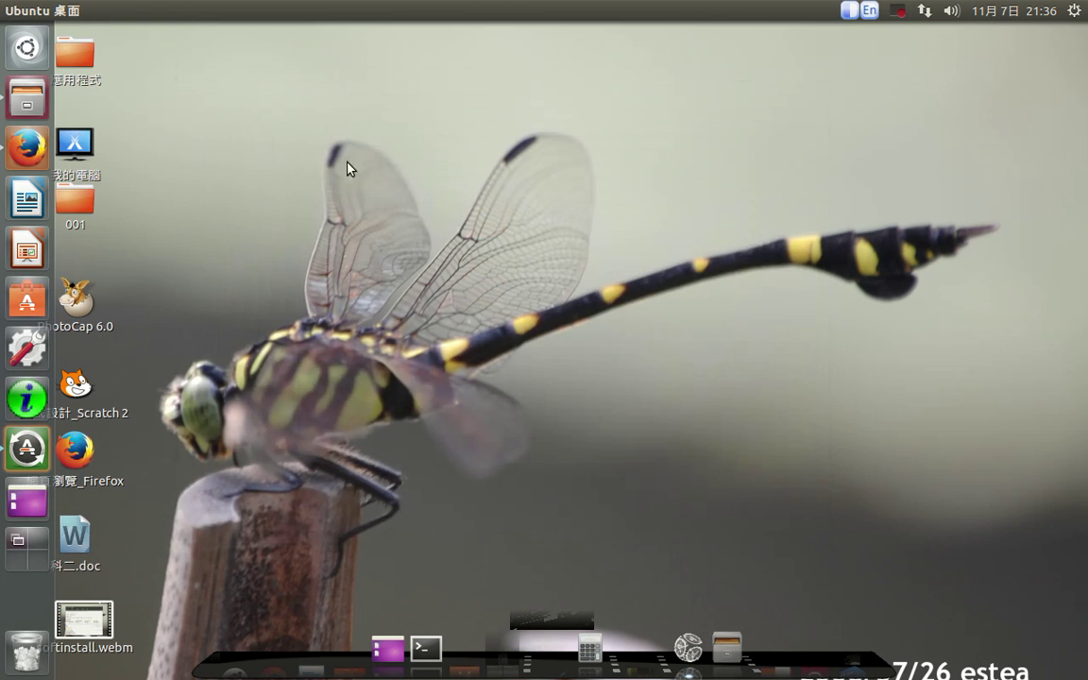
{"action": "left_click", "coordinate": [21, 154]}
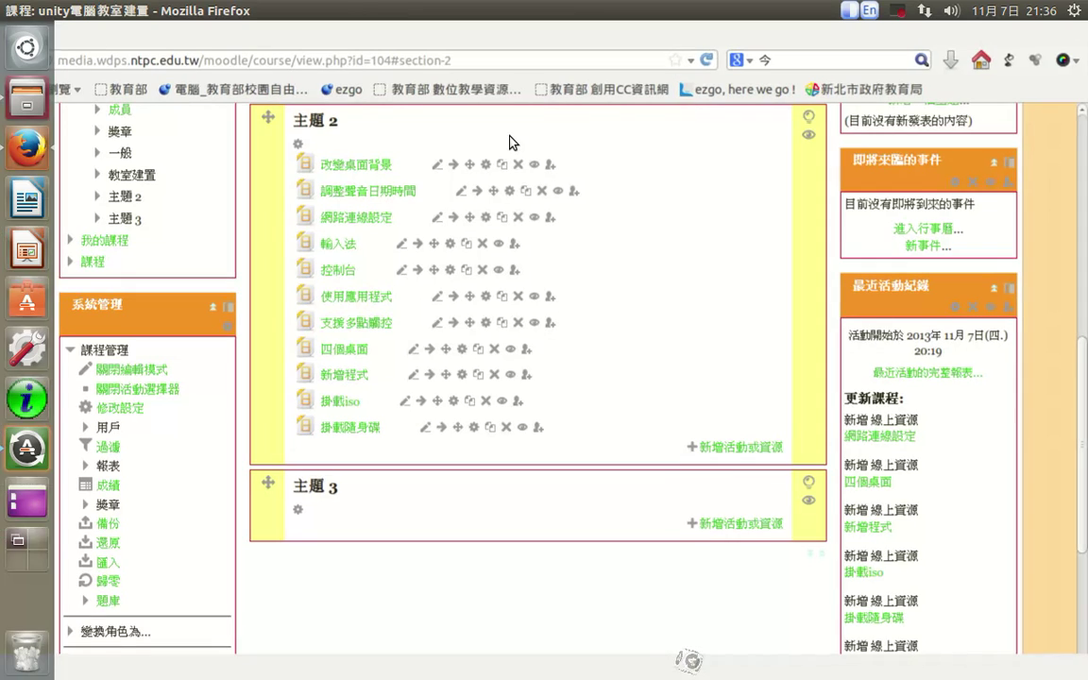
{"action": "mouse_move", "coordinate": [112, 9]}
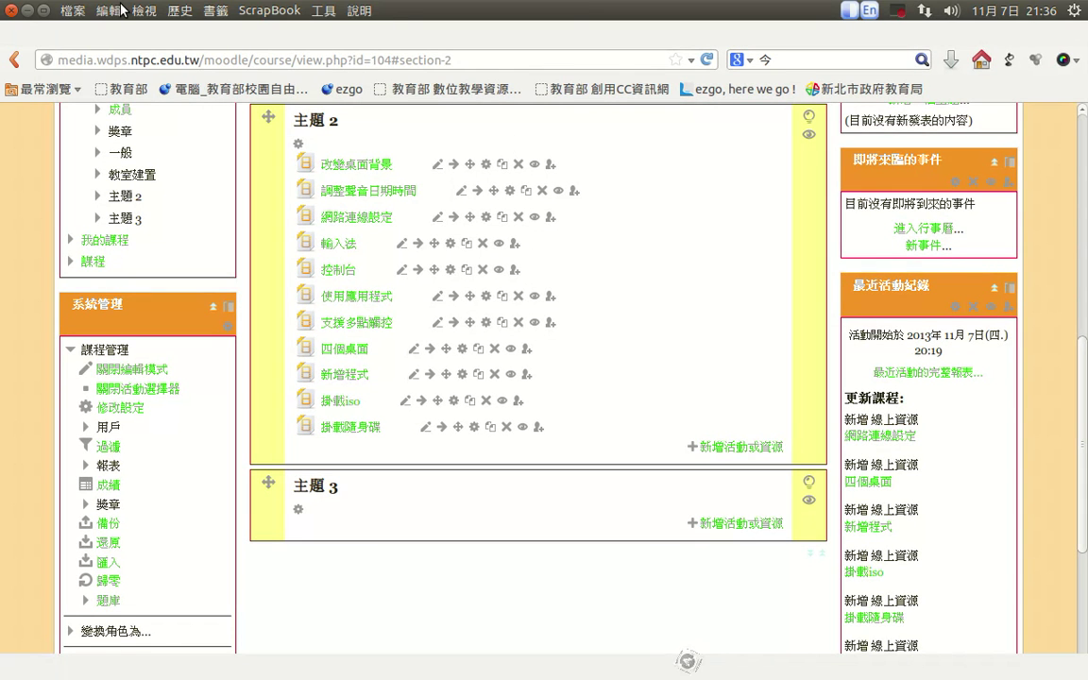
{"action": "left_click", "coordinate": [43, 13]}
{"action": "left_click_drag", "start_coordinate": [329, 14], "coordinate": [384, 175]}
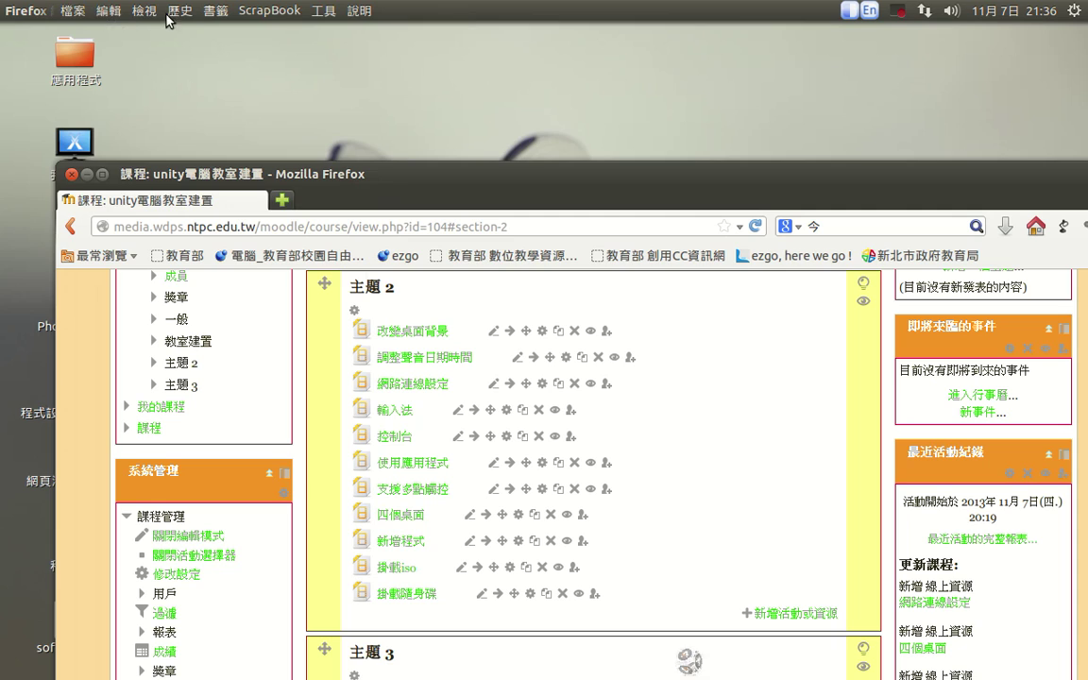
Check the Firefox menu bar entries and move the floating window up close beneath the menu bar
{"action": "left_click", "coordinate": [218, 15]}
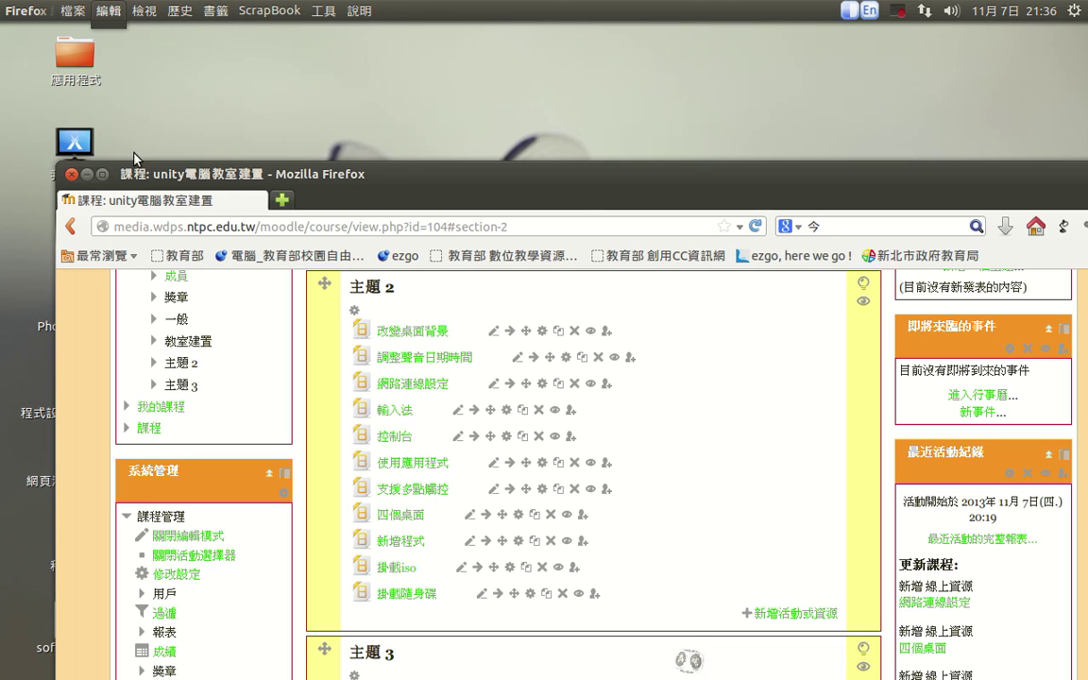
{"action": "left_click", "coordinate": [289, 129]}
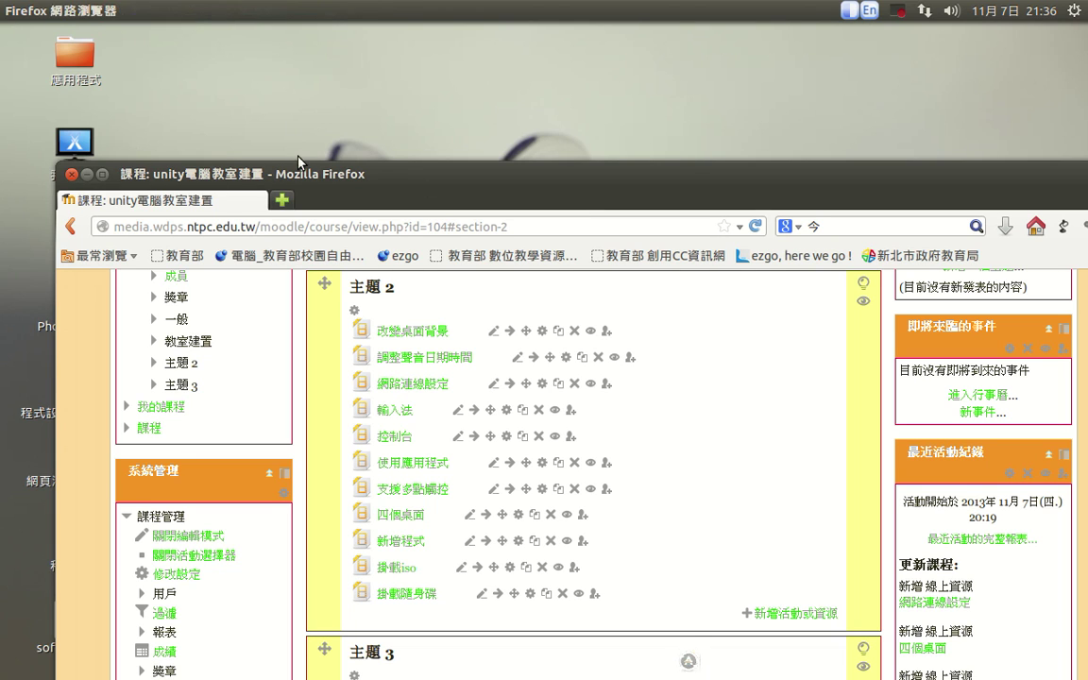
{"action": "left_click_drag", "start_coordinate": [313, 185], "coordinate": [293, 115]}
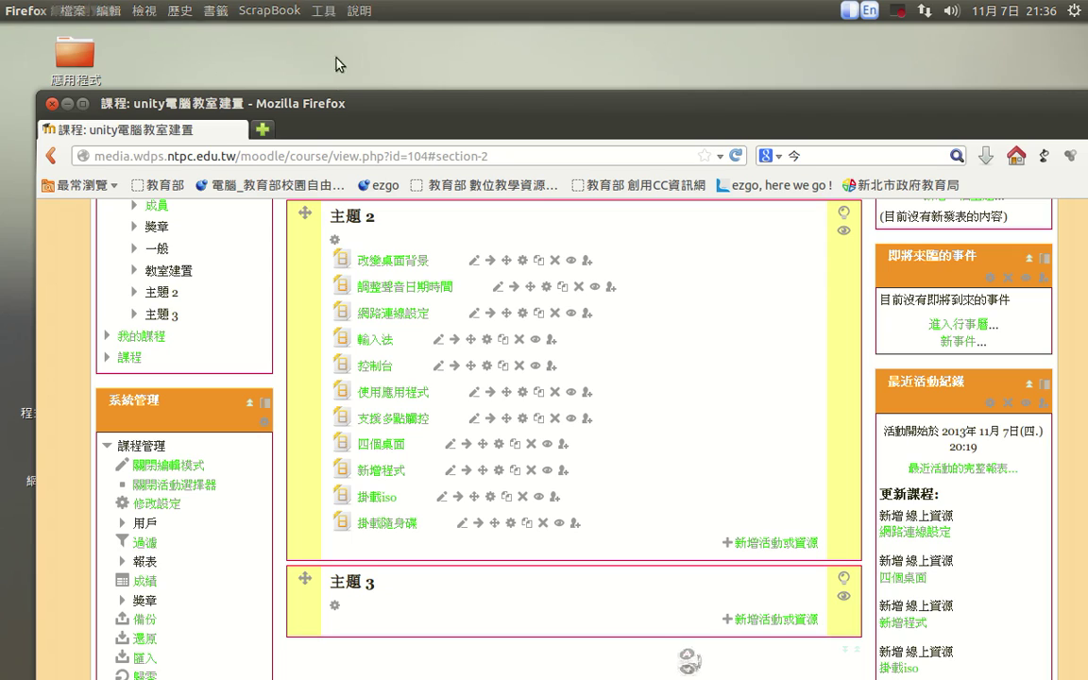
{"action": "left_click_drag", "start_coordinate": [336, 103], "coordinate": [310, 33]}
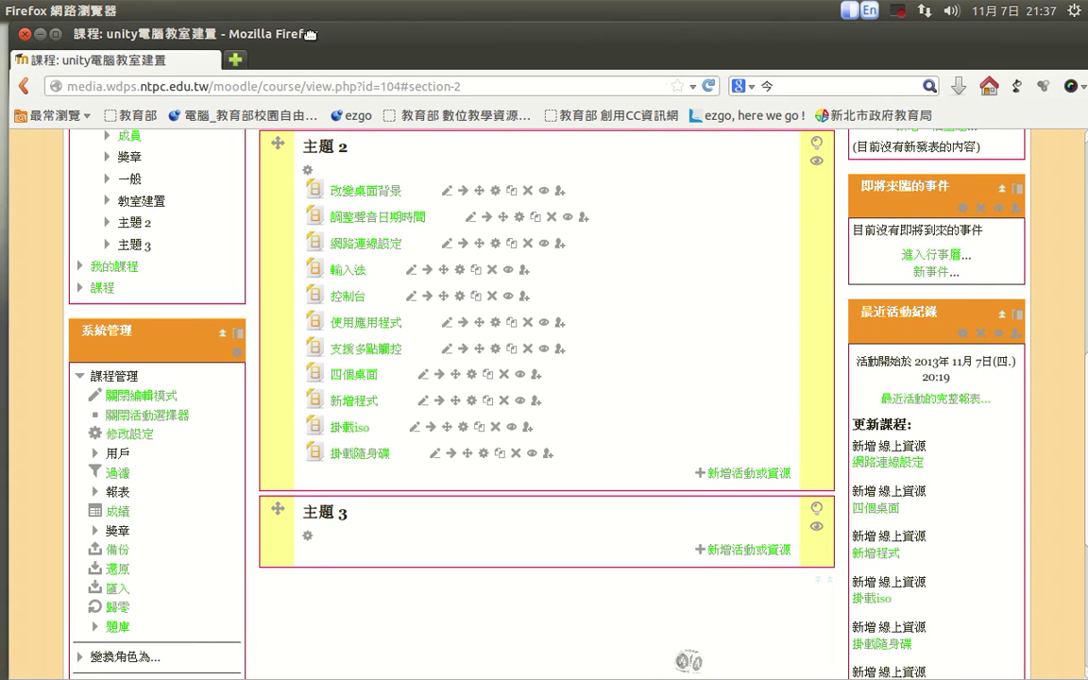
Maximize the Firefox window, restore it to a floating window and shift it slightly sideways
{"action": "left_click", "coordinate": [55, 35]}
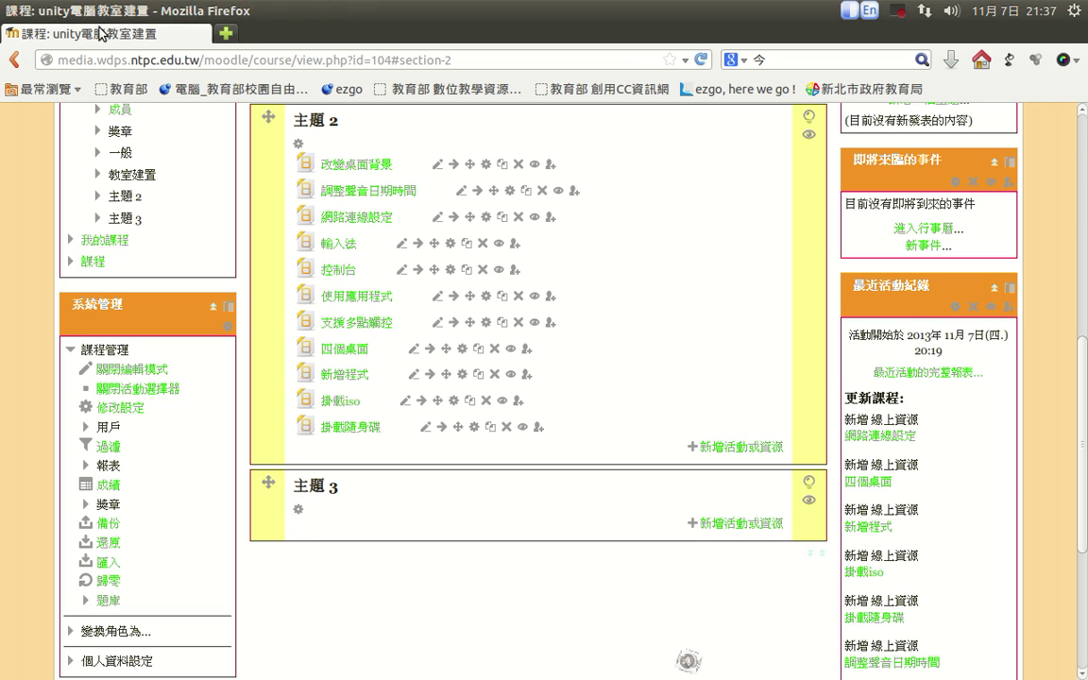
{"action": "left_click", "coordinate": [45, 11]}
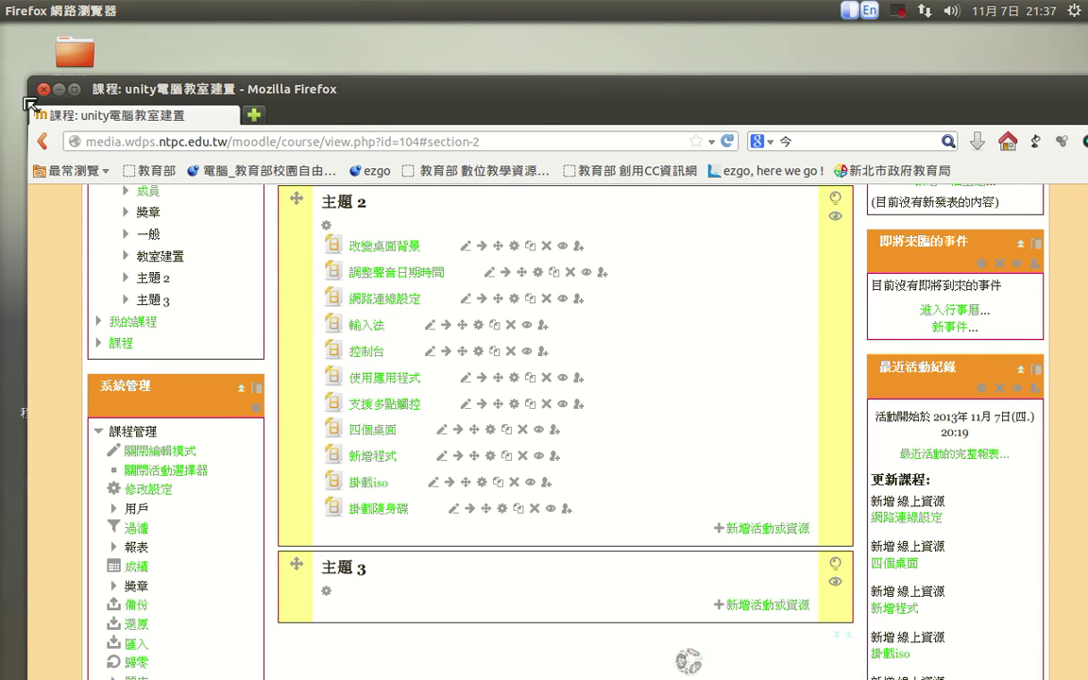
{"action": "left_click_drag", "start_coordinate": [339, 87], "coordinate": [390, 89]}
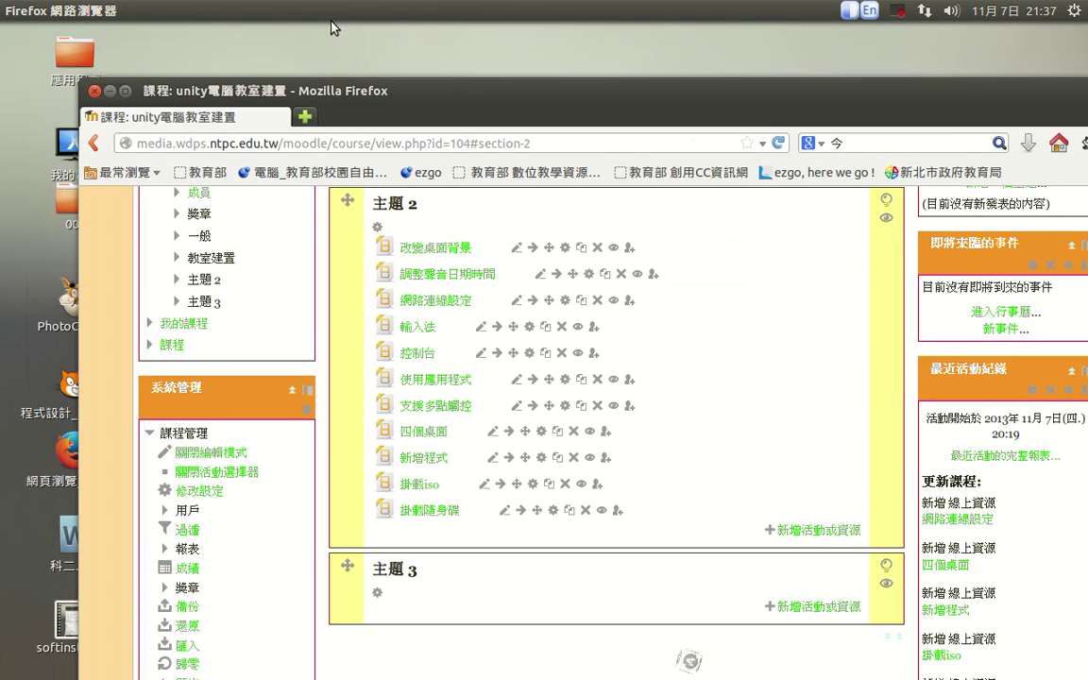
{"action": "mouse_move", "coordinate": [319, 13]}
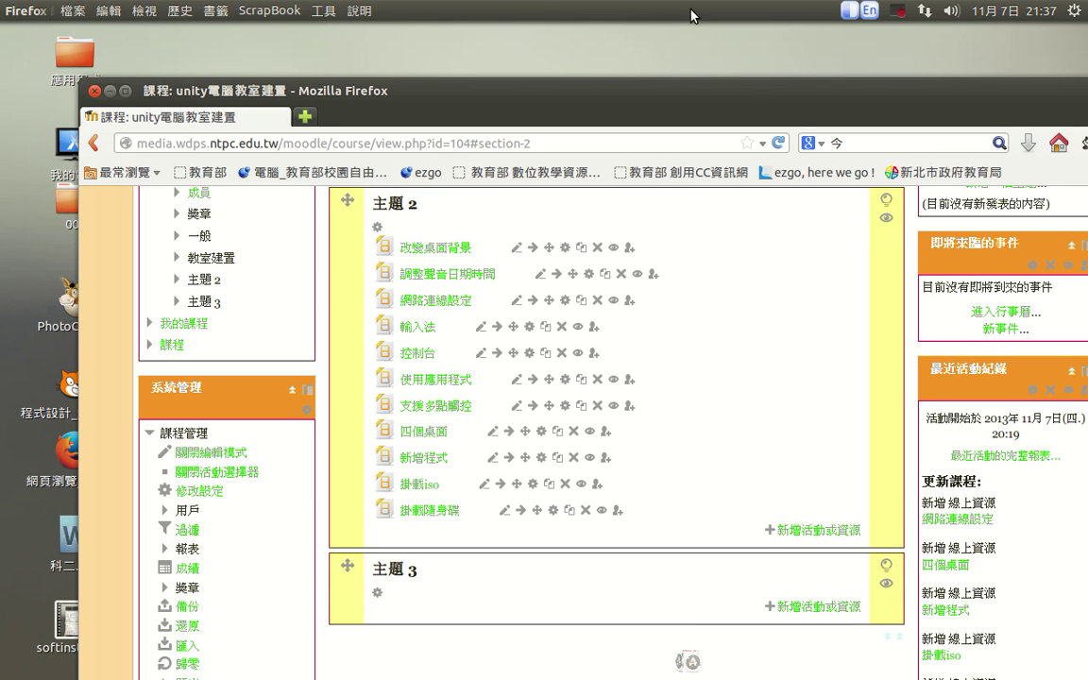
Minimize the Firefox window and reorder the launcher so Impress sits directly above Writer
{"action": "mouse_move", "coordinate": [15, 146]}
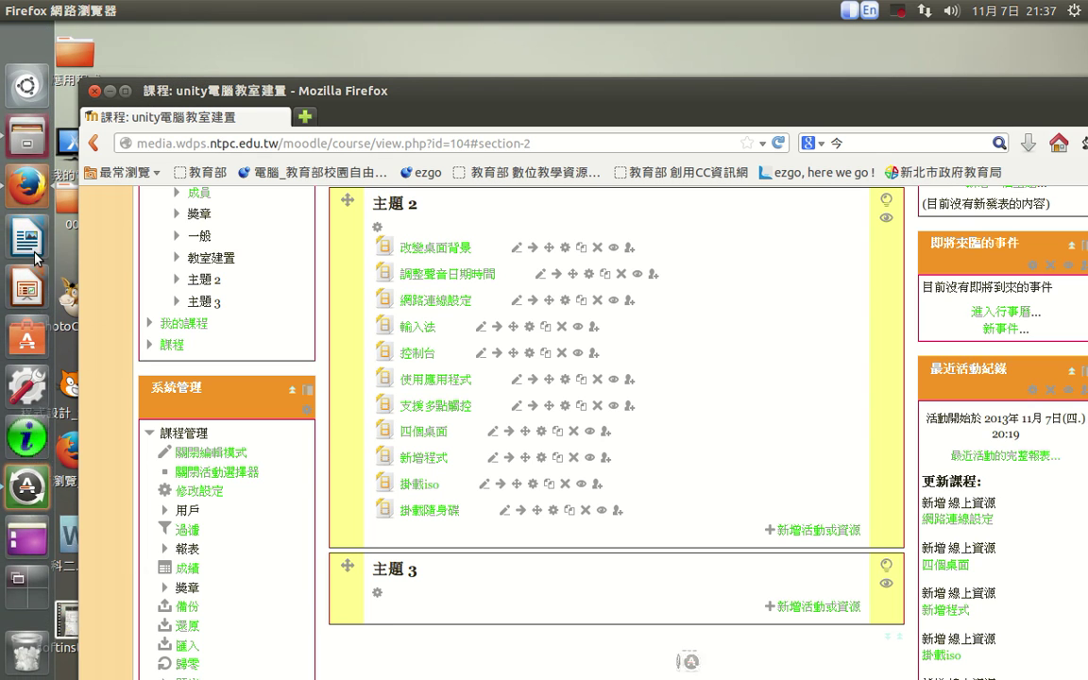
{"action": "left_click", "coordinate": [109, 91]}
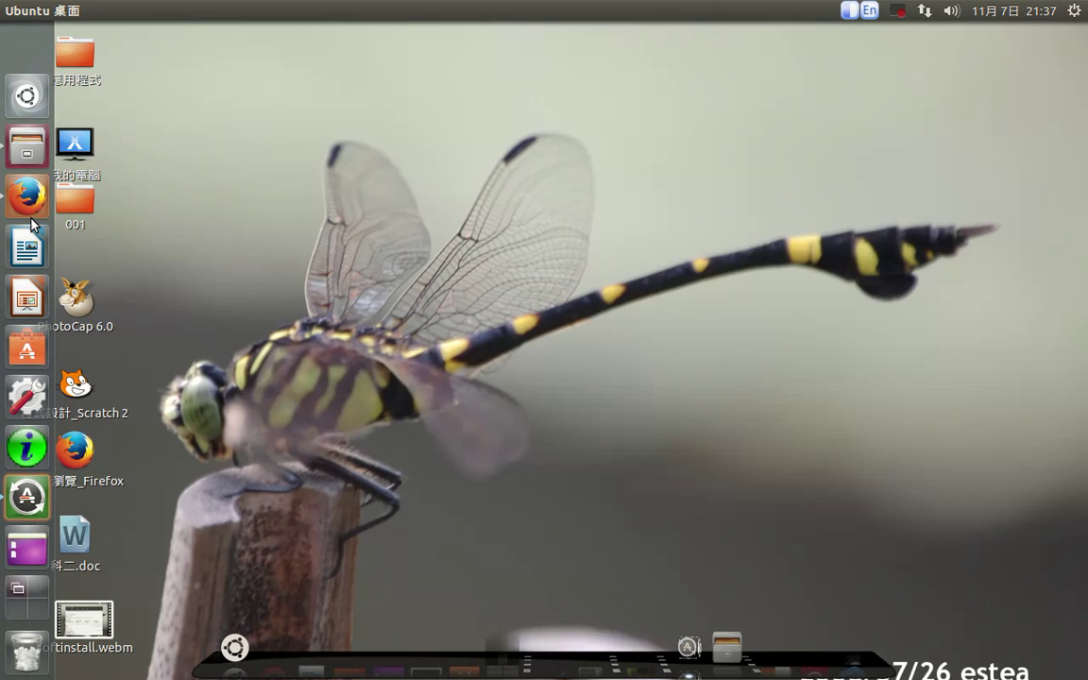
{"action": "left_click_drag", "start_coordinate": [23, 243], "coordinate": [29, 214]}
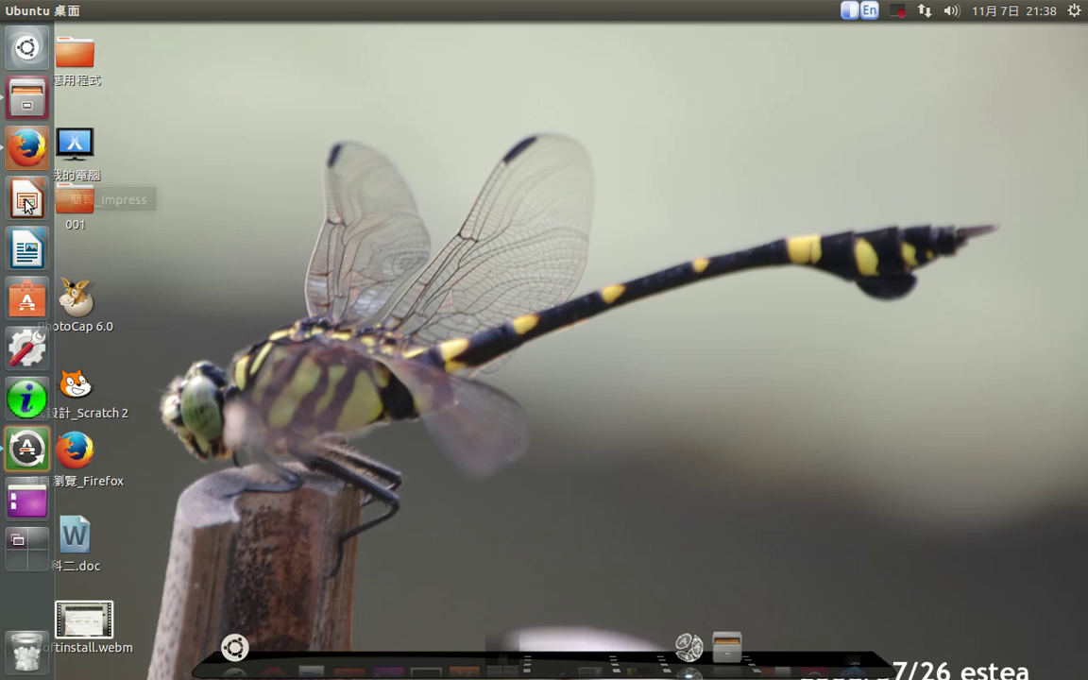
Examine the launcher shortcut menus of Impress, 軟體更新 and iTalc master interface
{"action": "right_click", "coordinate": [26, 200]}
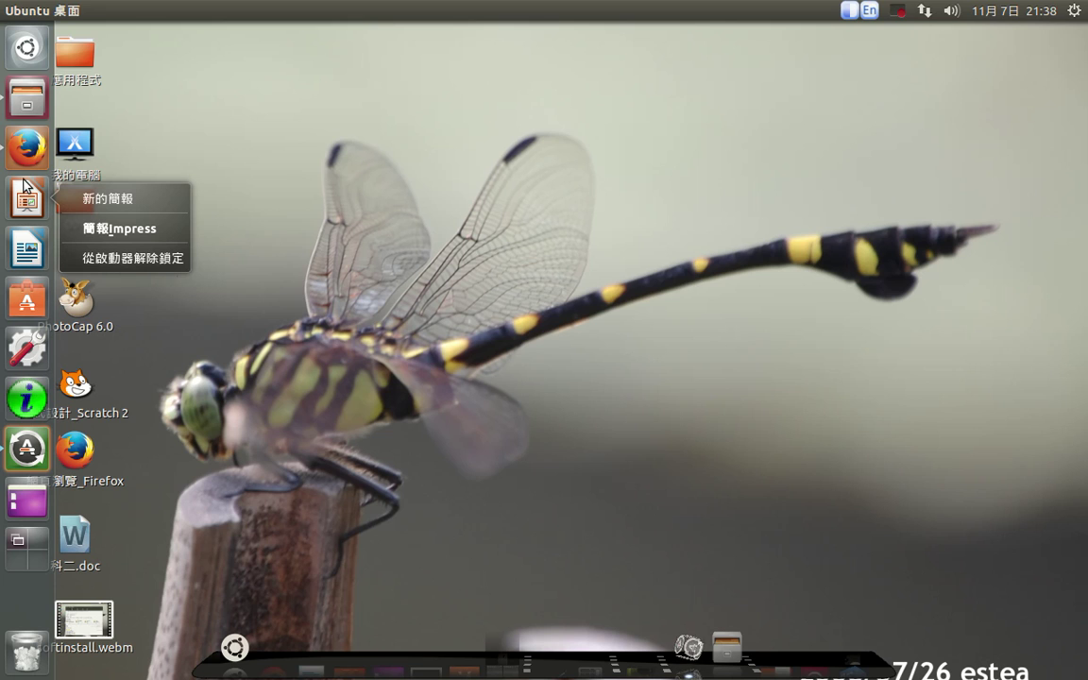
{"action": "left_click", "coordinate": [18, 226]}
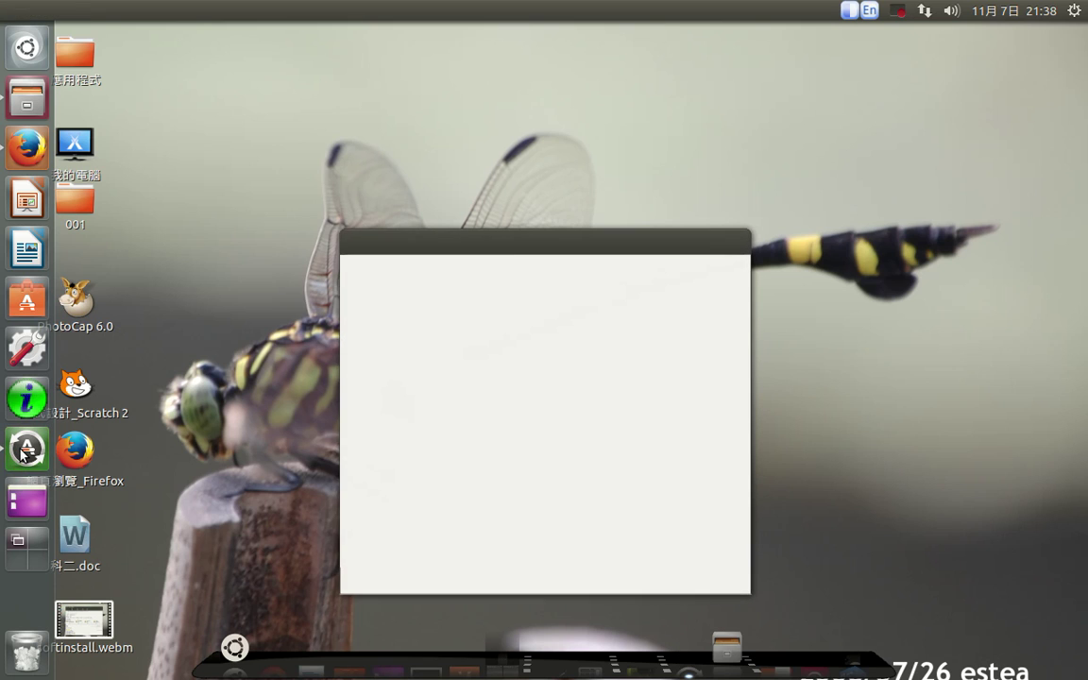
{"action": "right_click", "coordinate": [22, 452]}
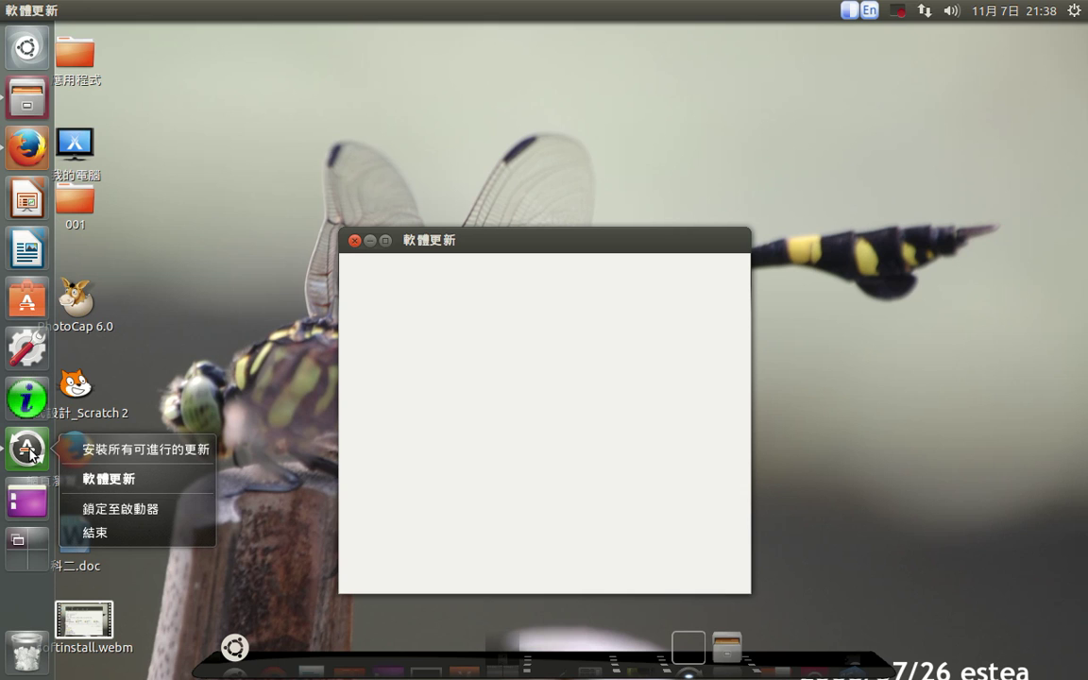
{"action": "left_click", "coordinate": [327, 224]}
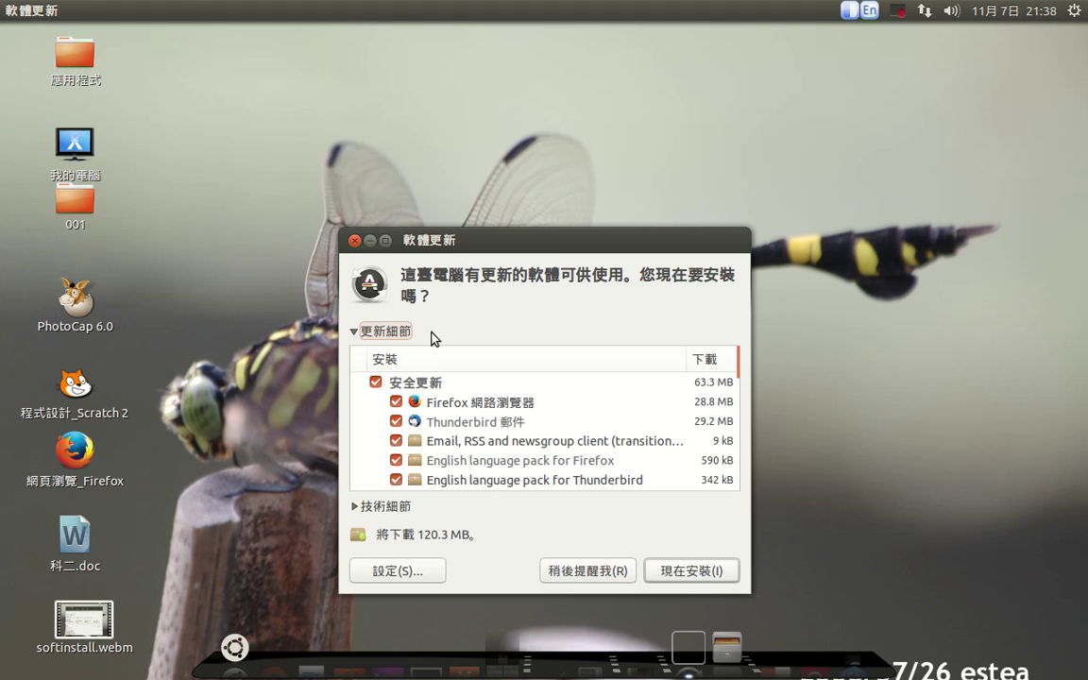
{"action": "mouse_move", "coordinate": [5, 444]}
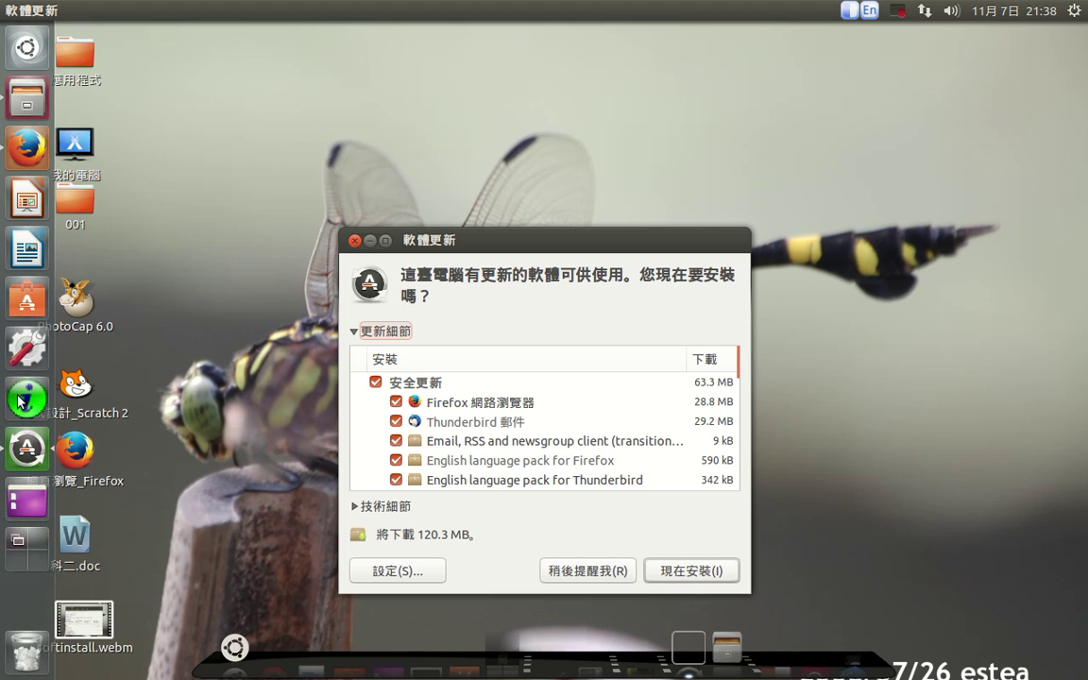
{"action": "right_click", "coordinate": [23, 395]}
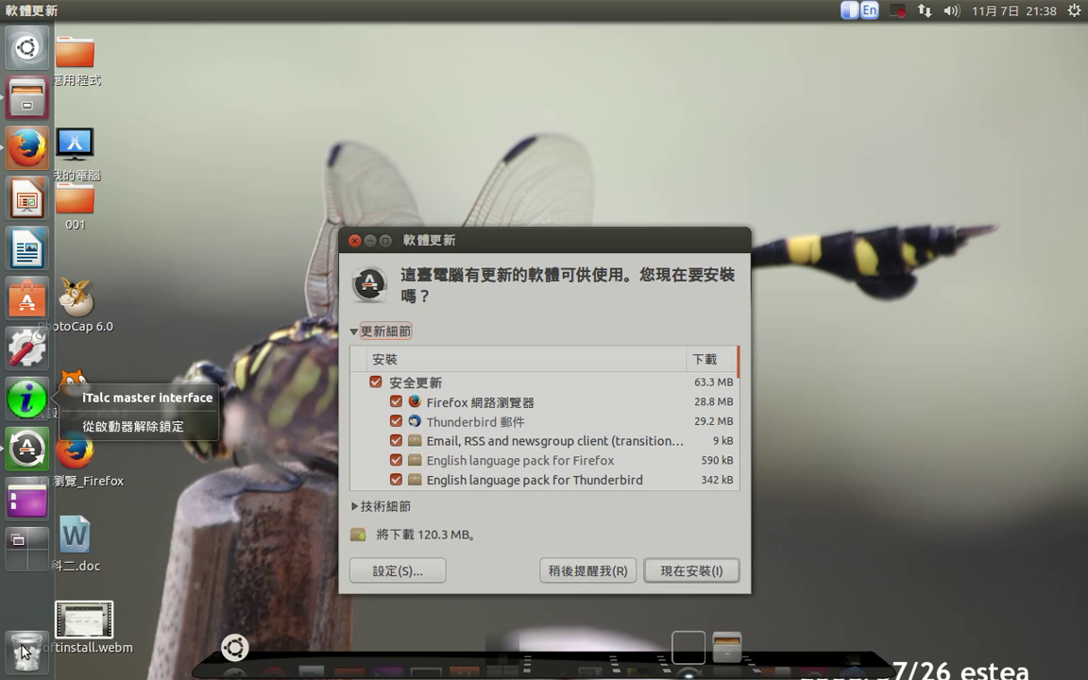
{"action": "key", "text": "Escape"}
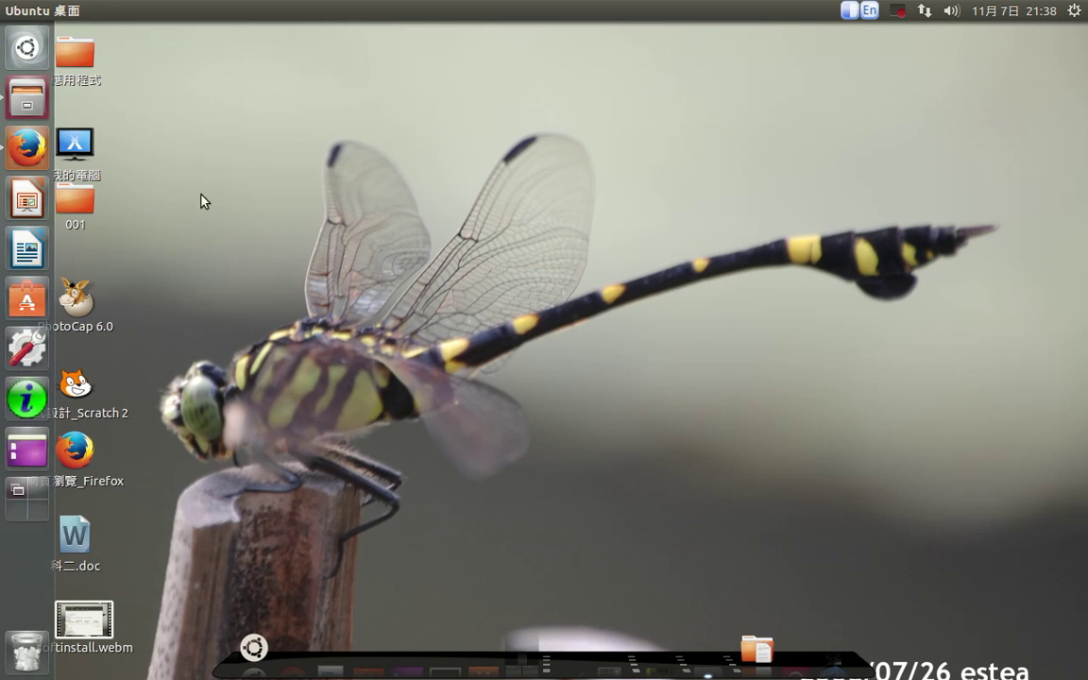
Turn the launcher's auto-hide off and back on in the 外觀 settings' 運作方式 options, and close the settings window
{"action": "right_click", "coordinate": [388, 92]}
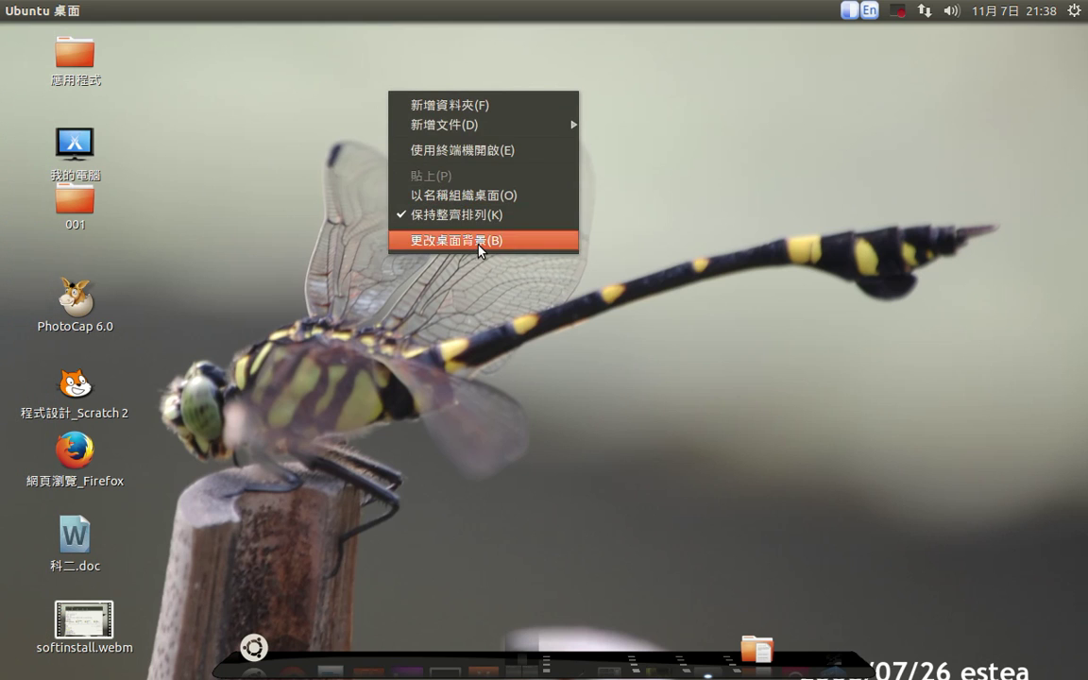
{"action": "left_click", "coordinate": [478, 242]}
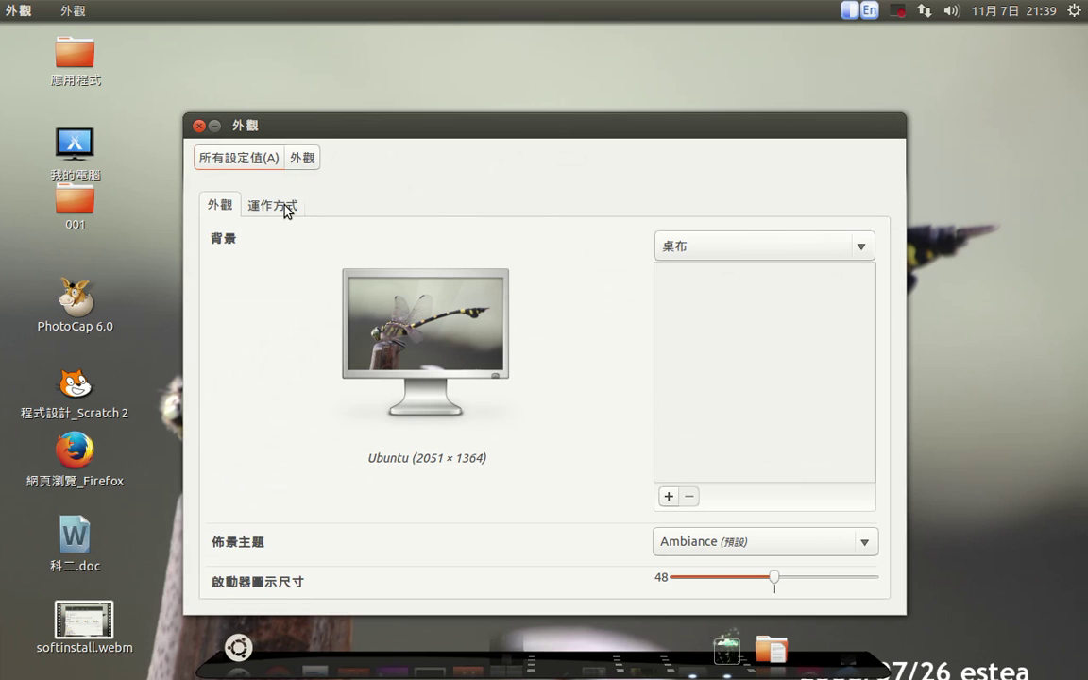
{"action": "left_click", "coordinate": [286, 210]}
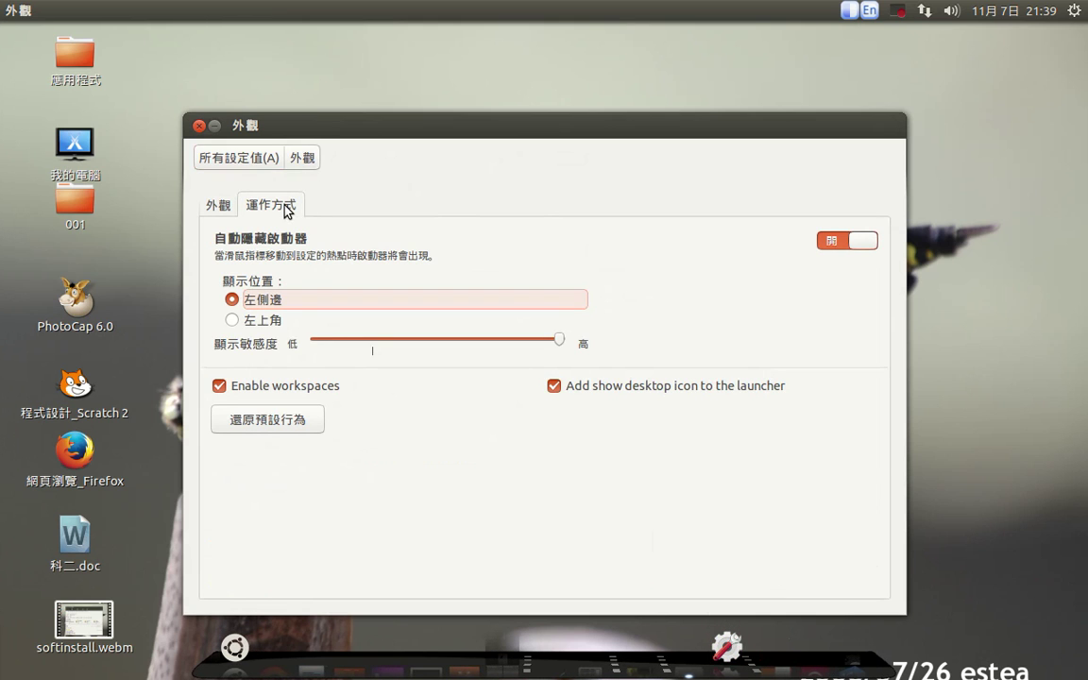
{"action": "left_click", "coordinate": [831, 248]}
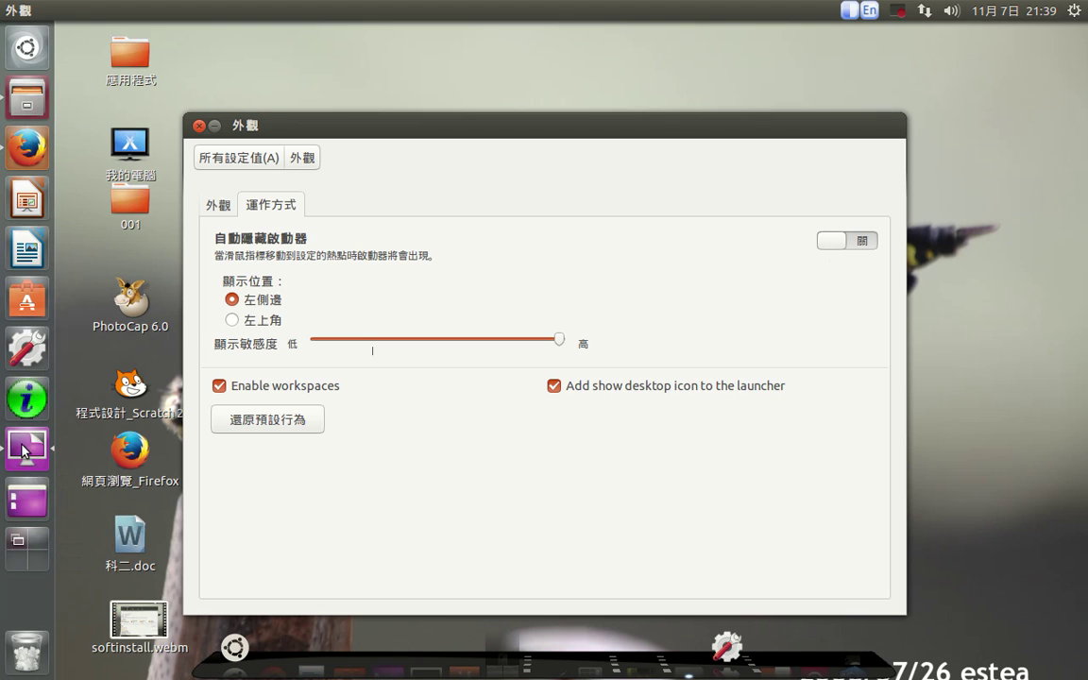
{"action": "left_click", "coordinate": [859, 243]}
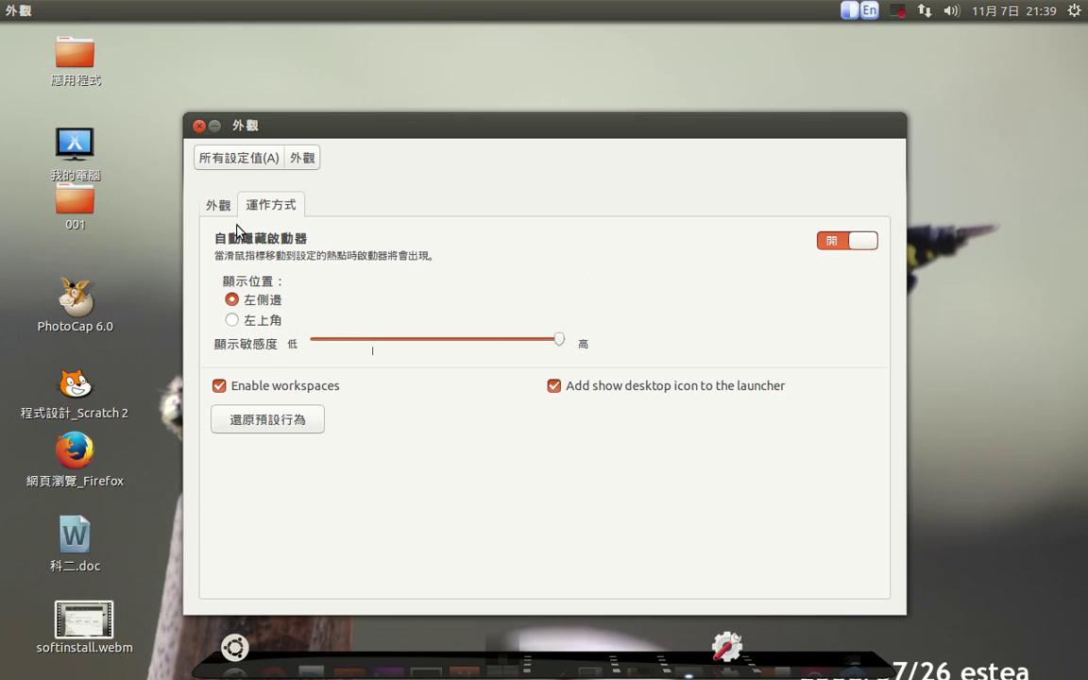
{"action": "left_click", "coordinate": [198, 125]}
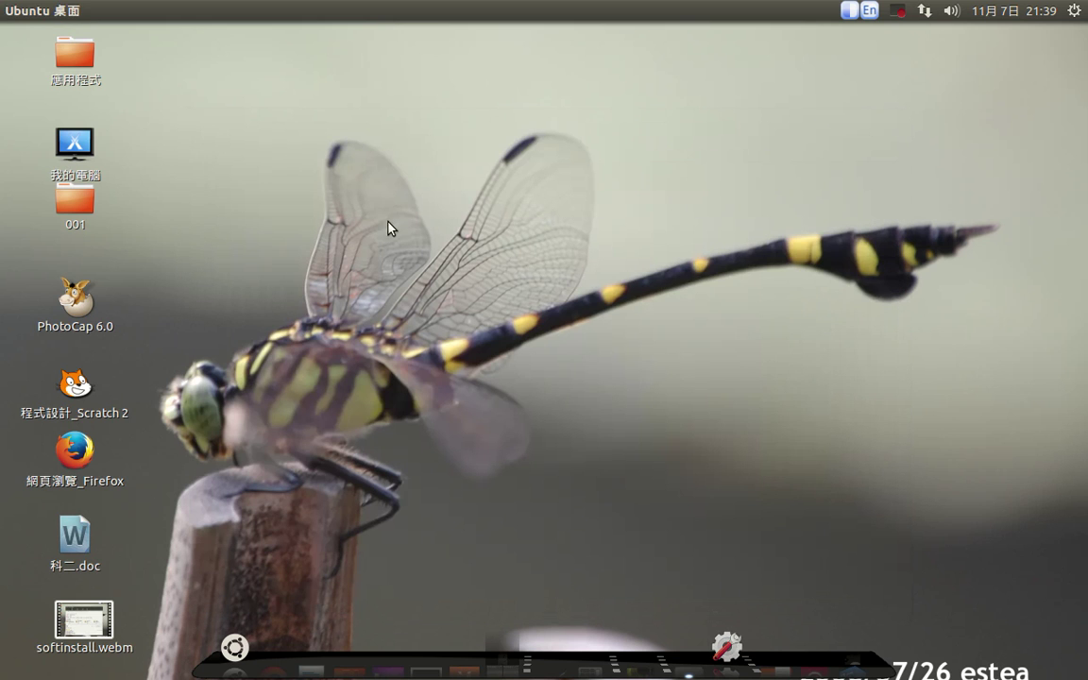
Finish the running screen recording with the 完成錄製 command
{"action": "left_click", "coordinate": [902, 12]}
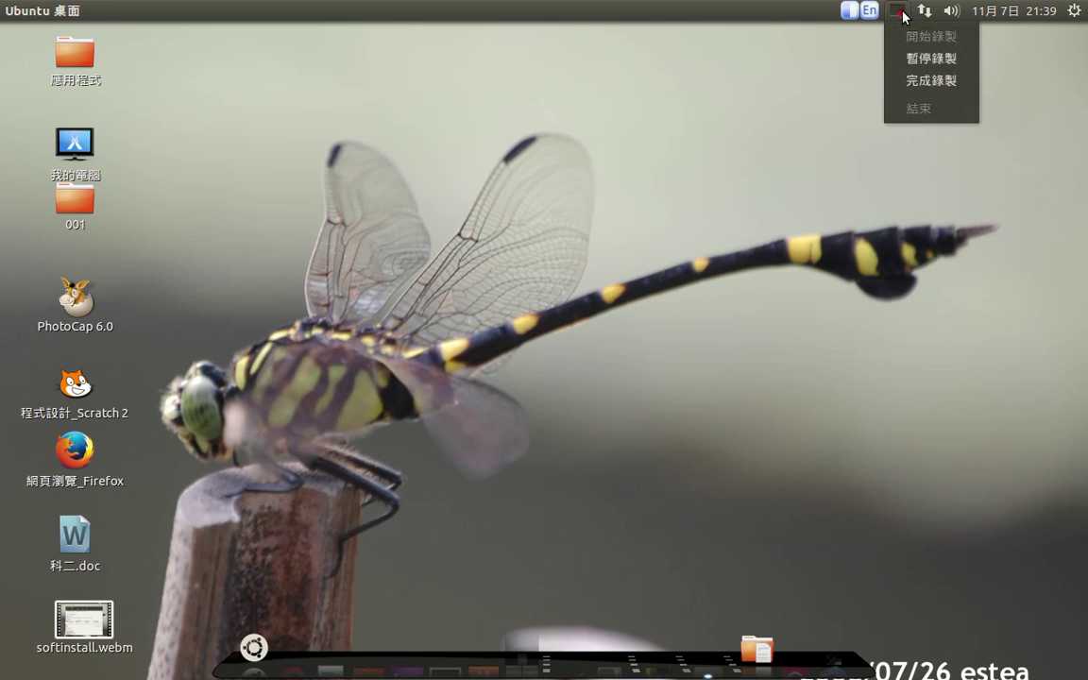
{"action": "left_click", "coordinate": [935, 83]}
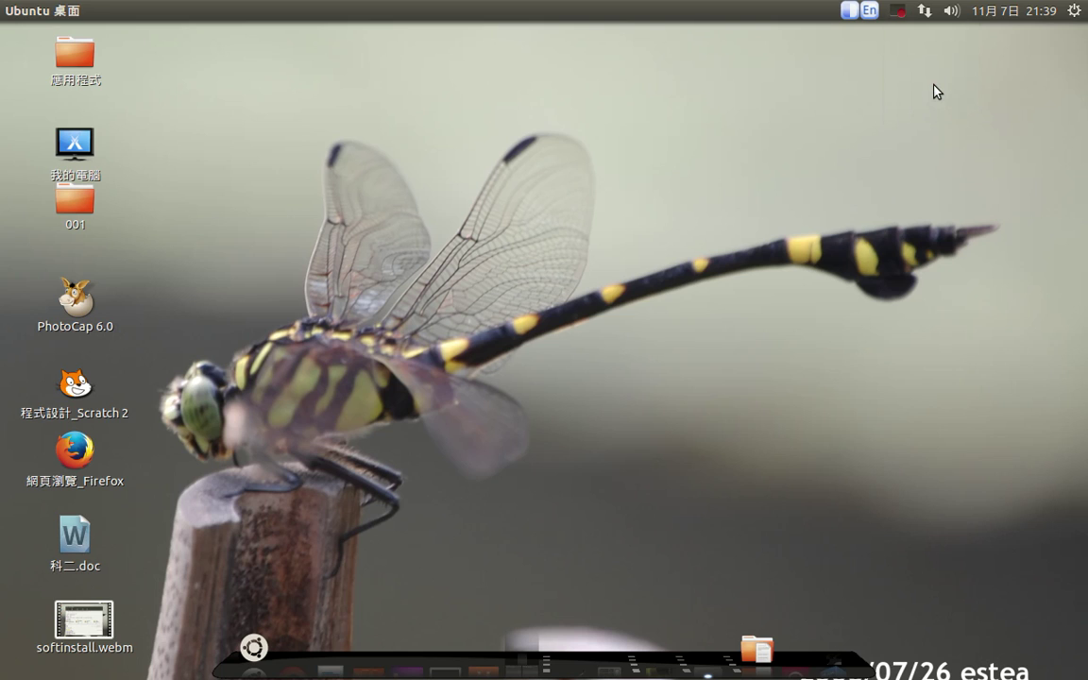